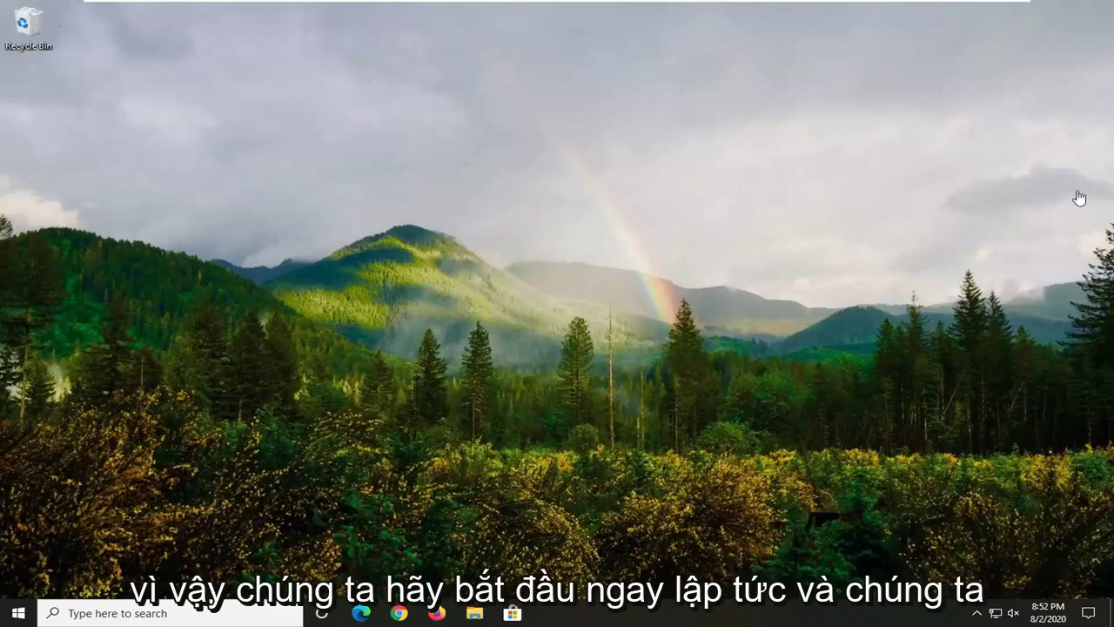
Step: Search the Start menu for 'device manager' and launch Device Manager from the best match
click(13, 616)
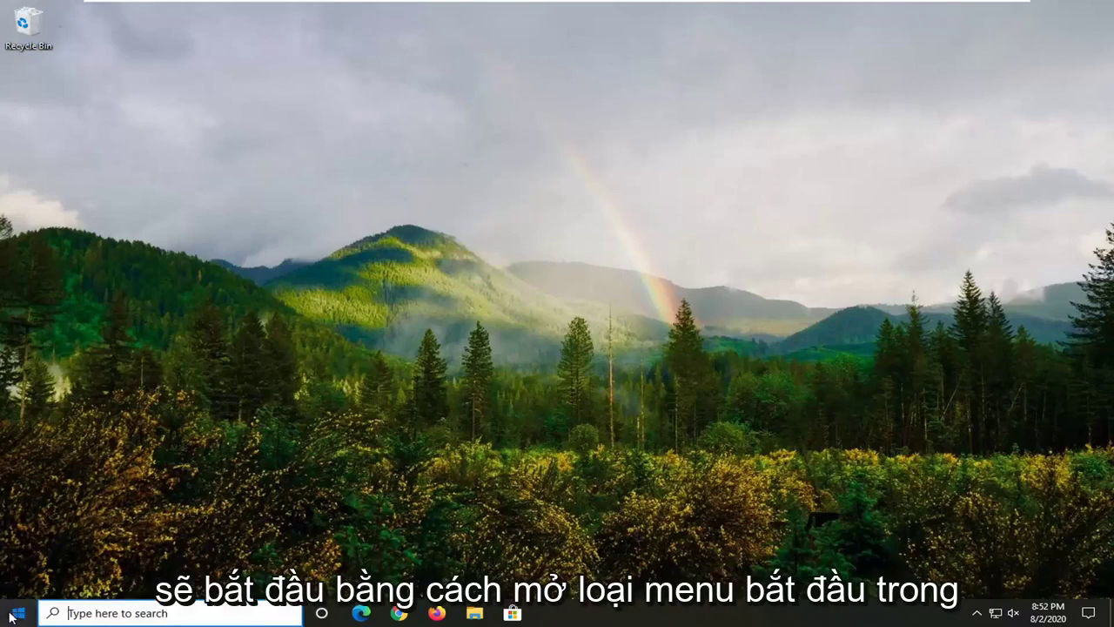
text(device)
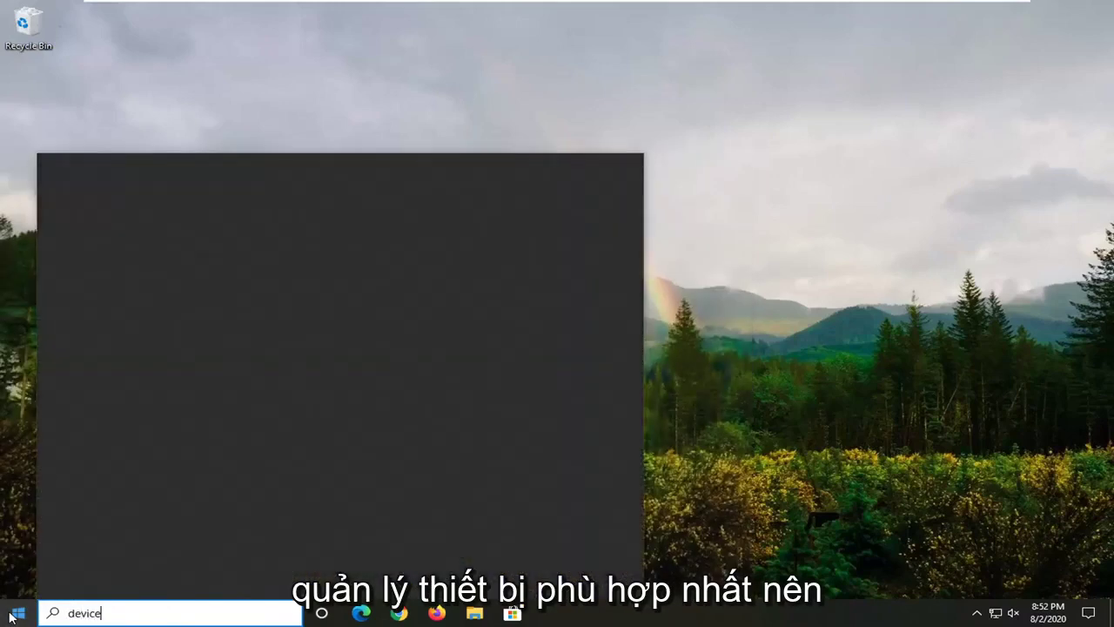
text( manager)
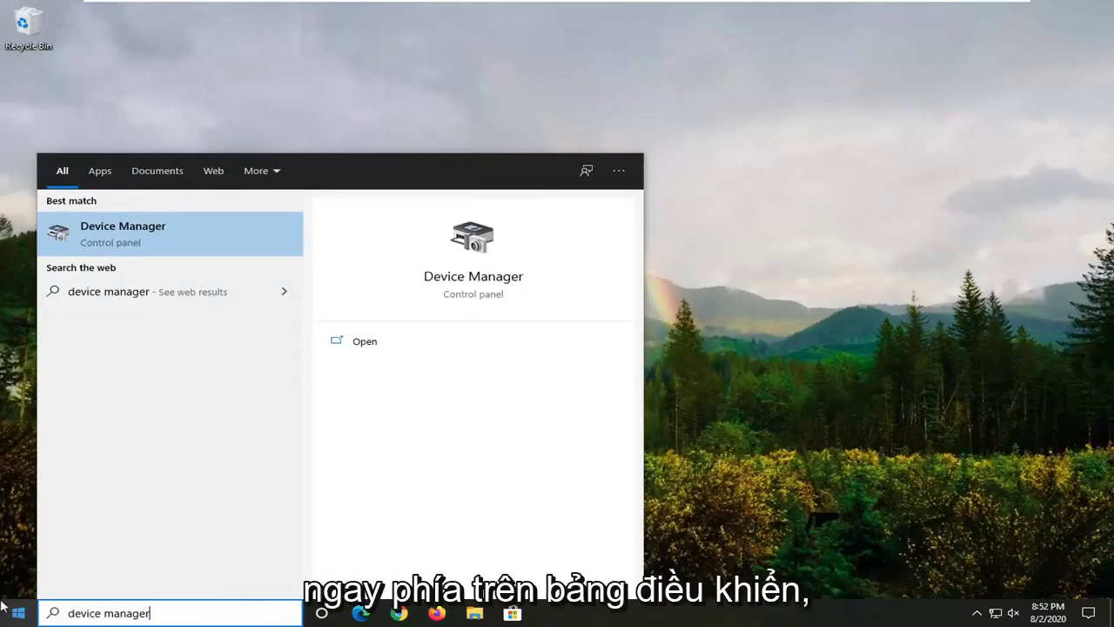
click(155, 230)
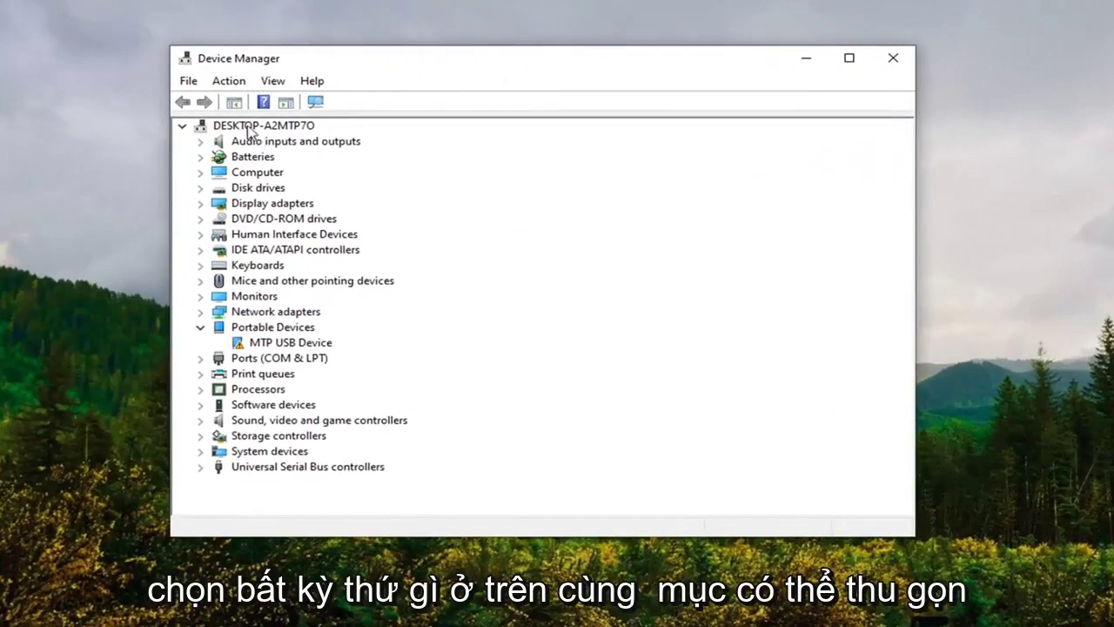
Step: Start the Add Legacy Hardware wizard from the computer's root entry via the Action menu
click(233, 127)
click(182, 127)
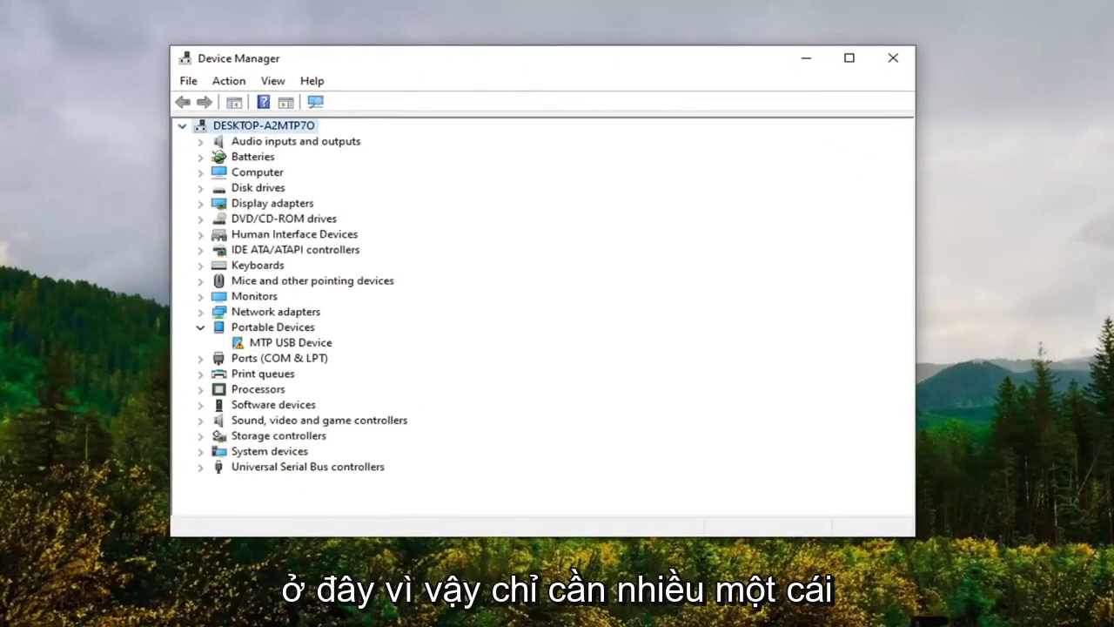
click(233, 88)
click(241, 121)
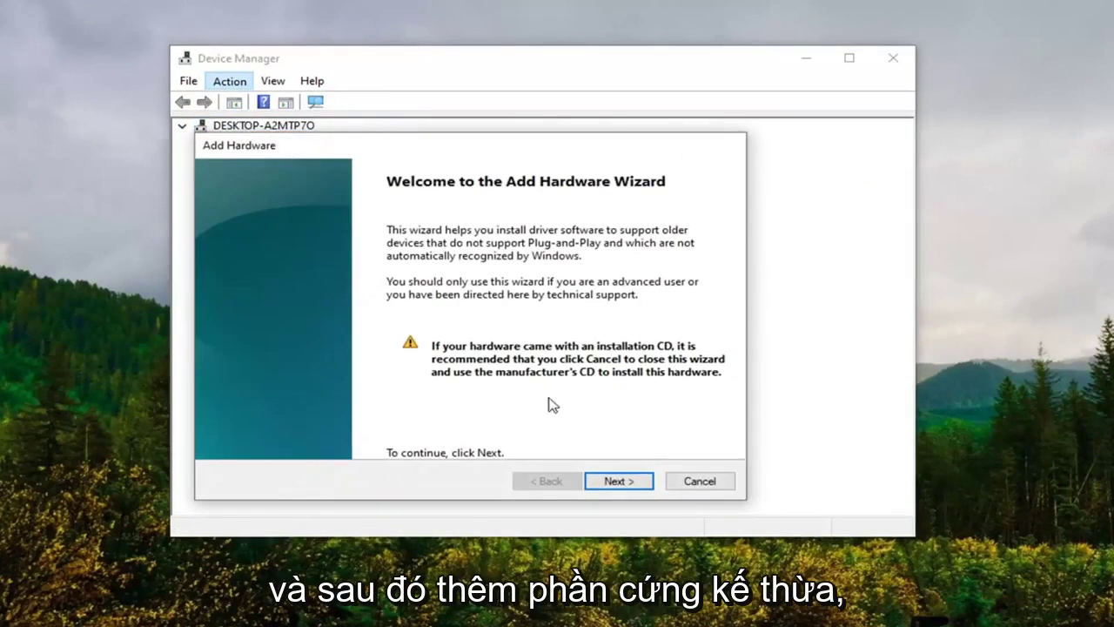
Step: Choose manual hardware selection with Display adapters as the hardware type
click(628, 480)
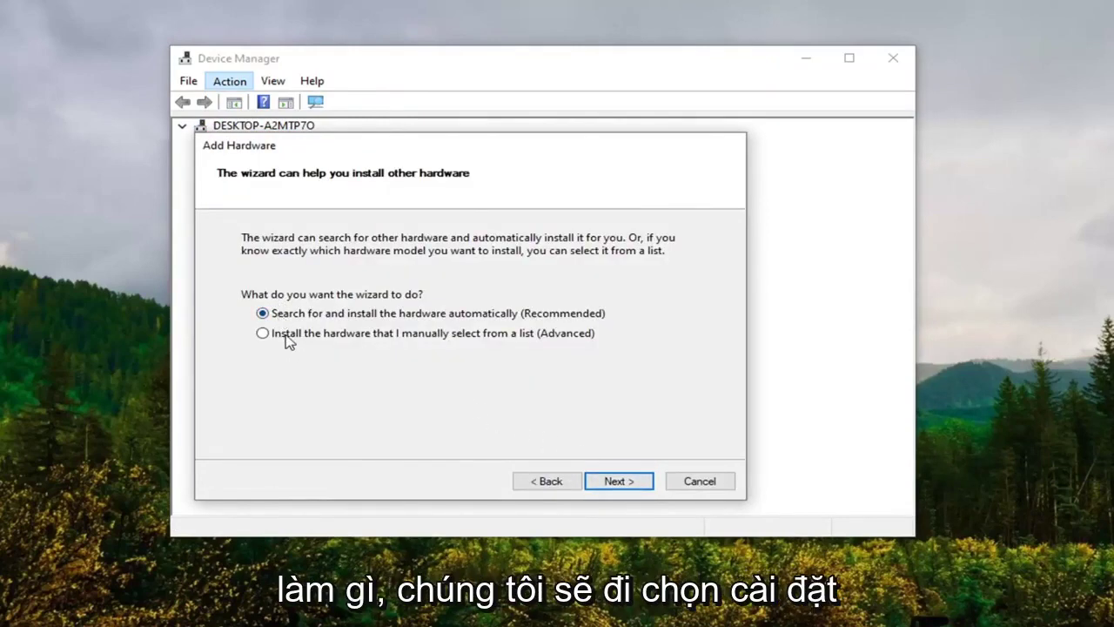
click(336, 336)
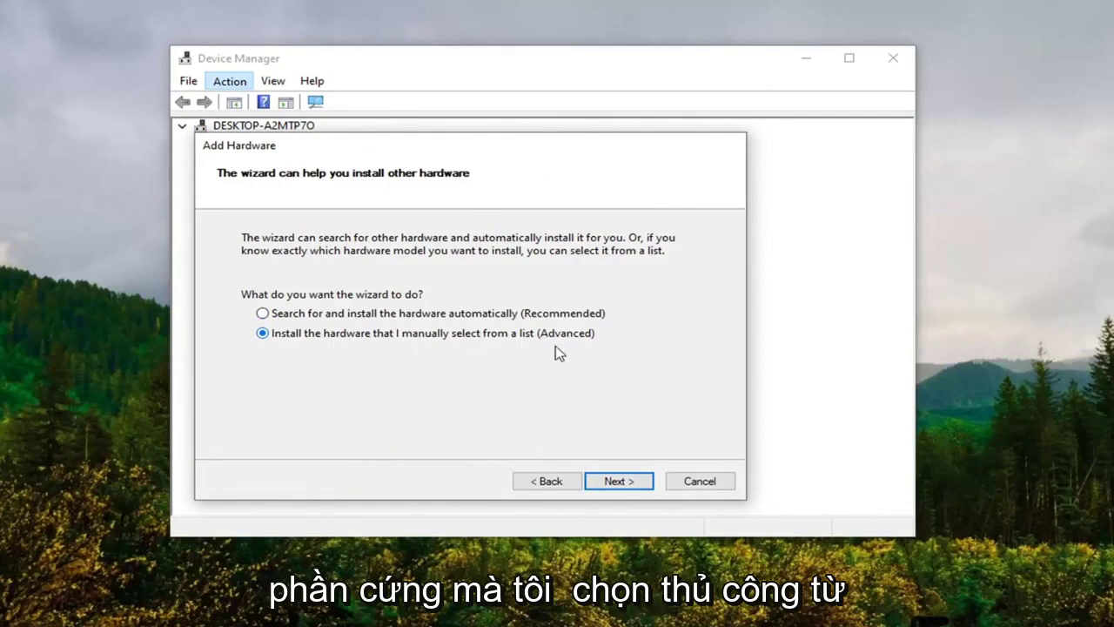
click(640, 485)
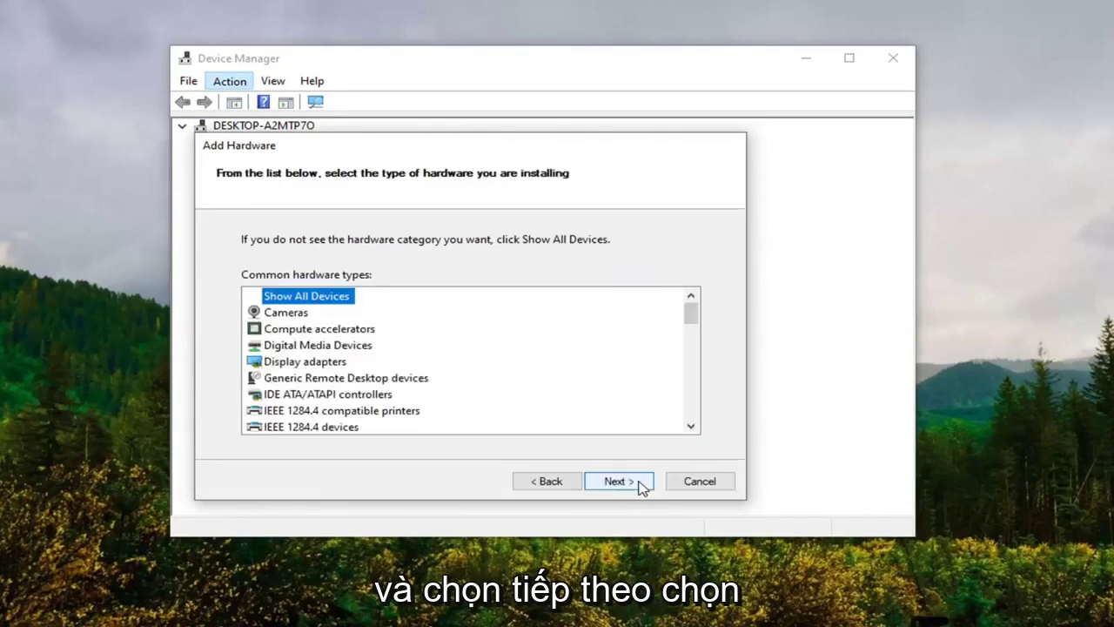
click(304, 362)
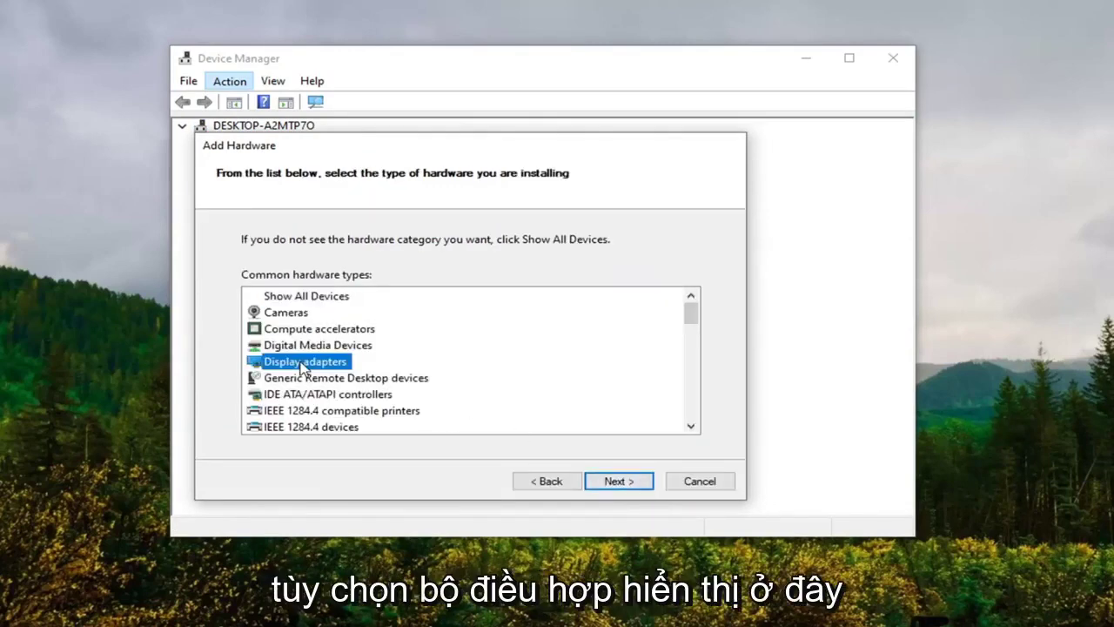
click(625, 482)
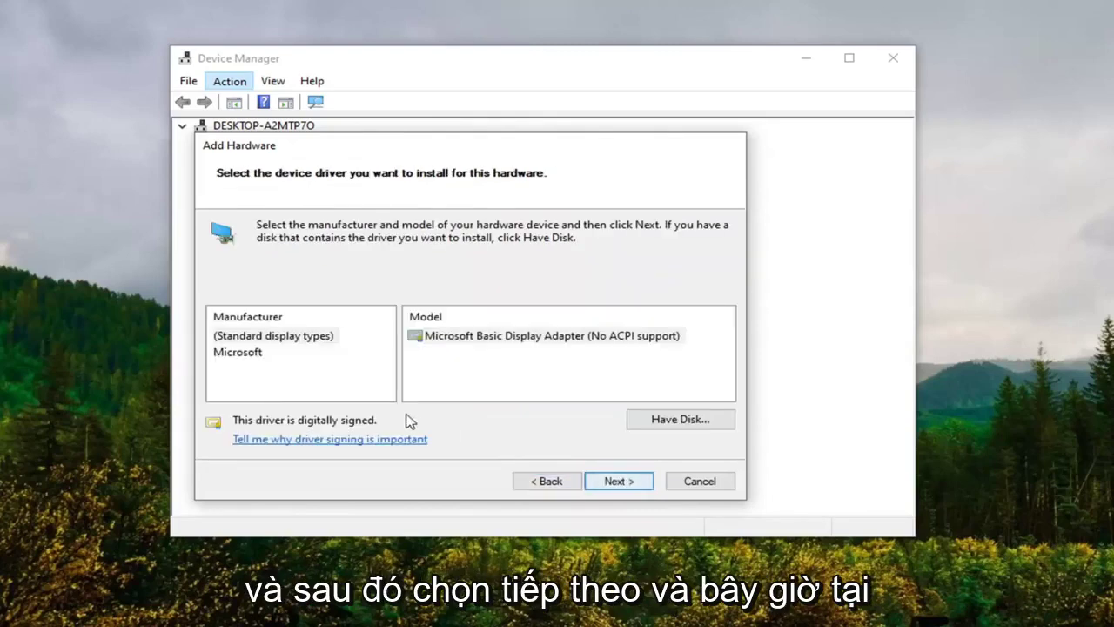
Step: Select manufacturer Microsoft and model Microsoft Remote Display Adapter, then install it
click(249, 355)
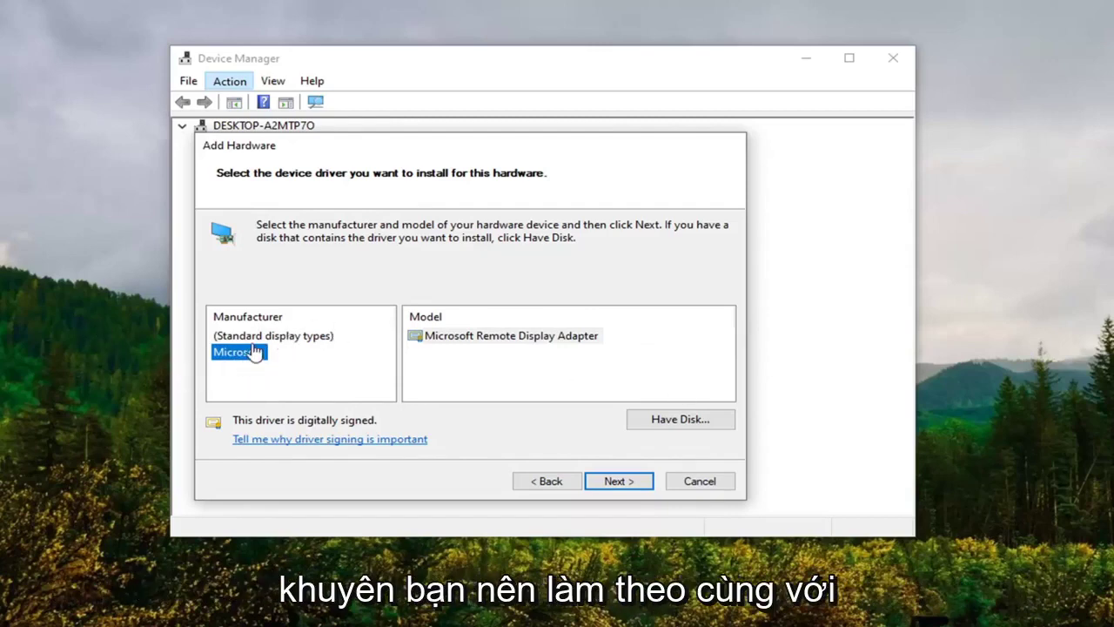
click(496, 336)
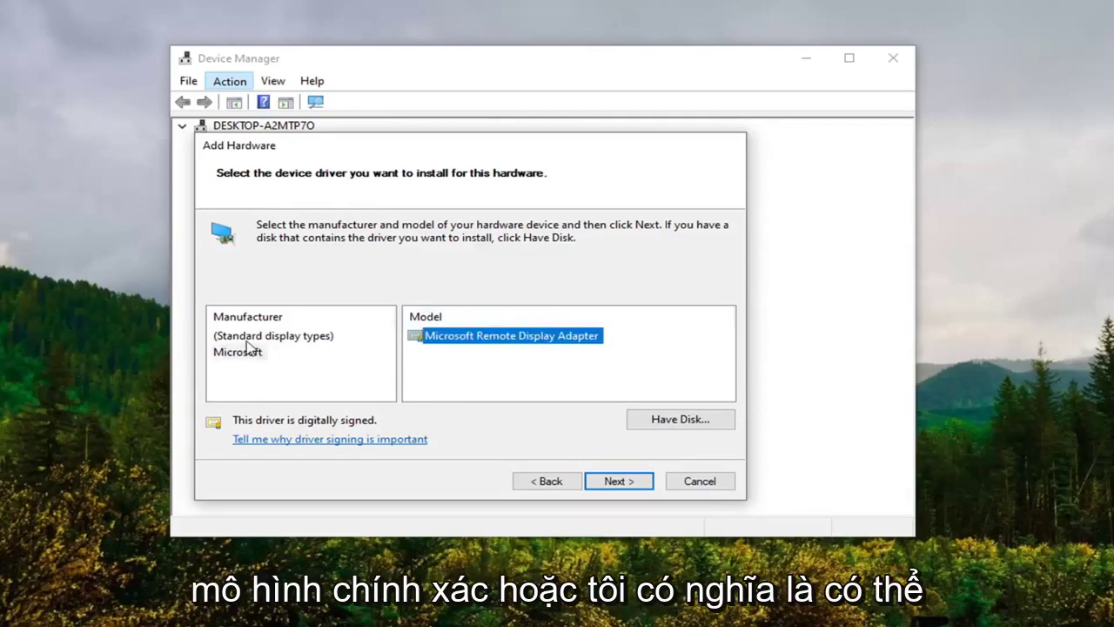
click(249, 350)
click(531, 340)
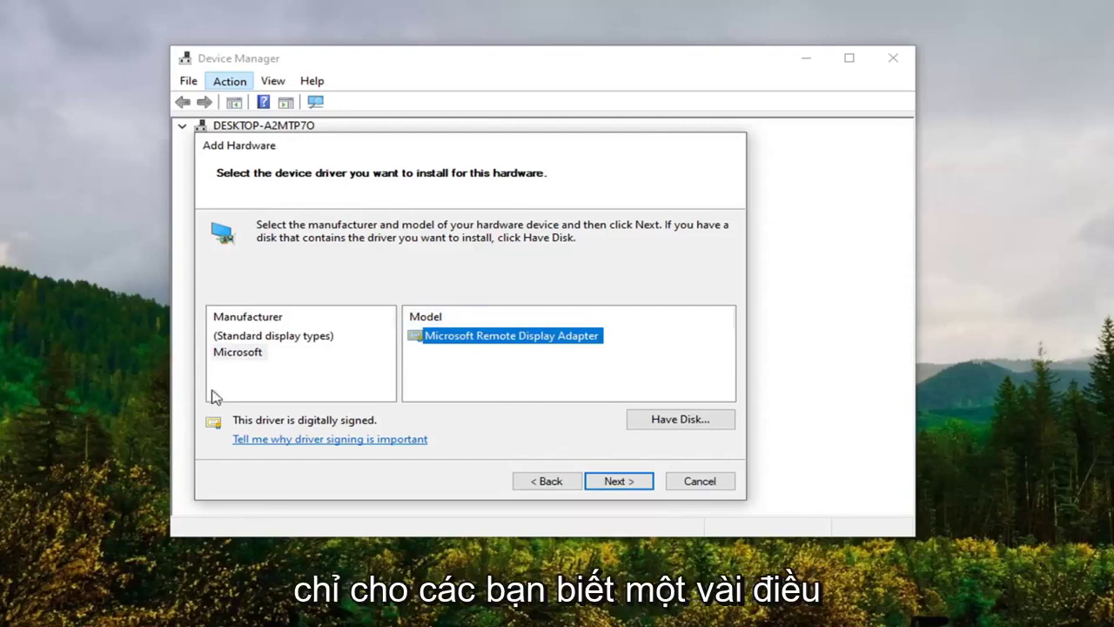
click(242, 354)
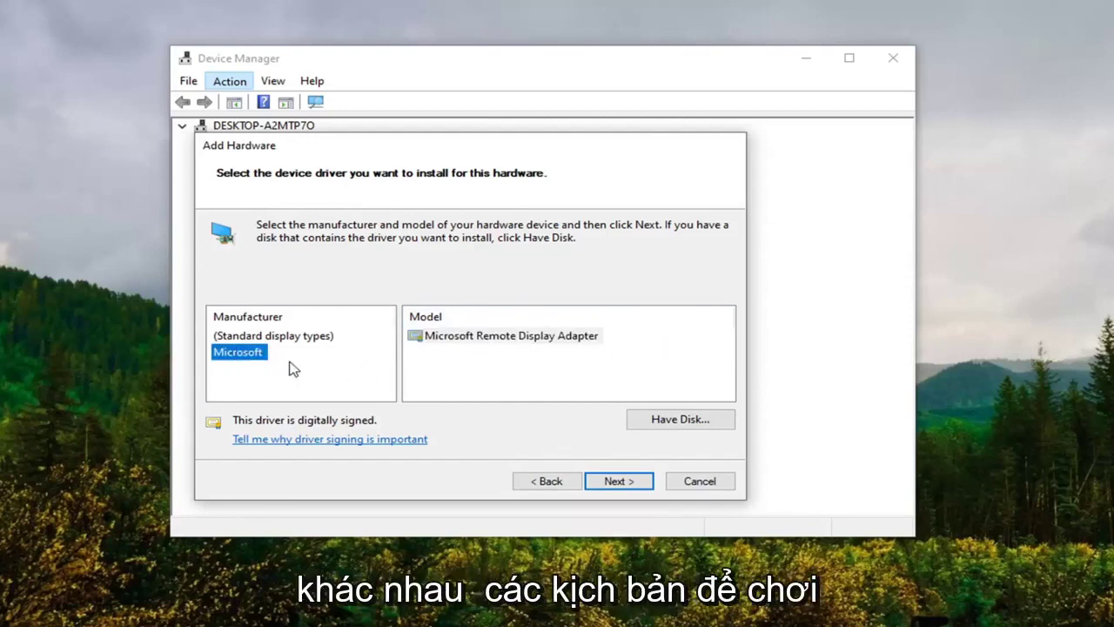
click(503, 357)
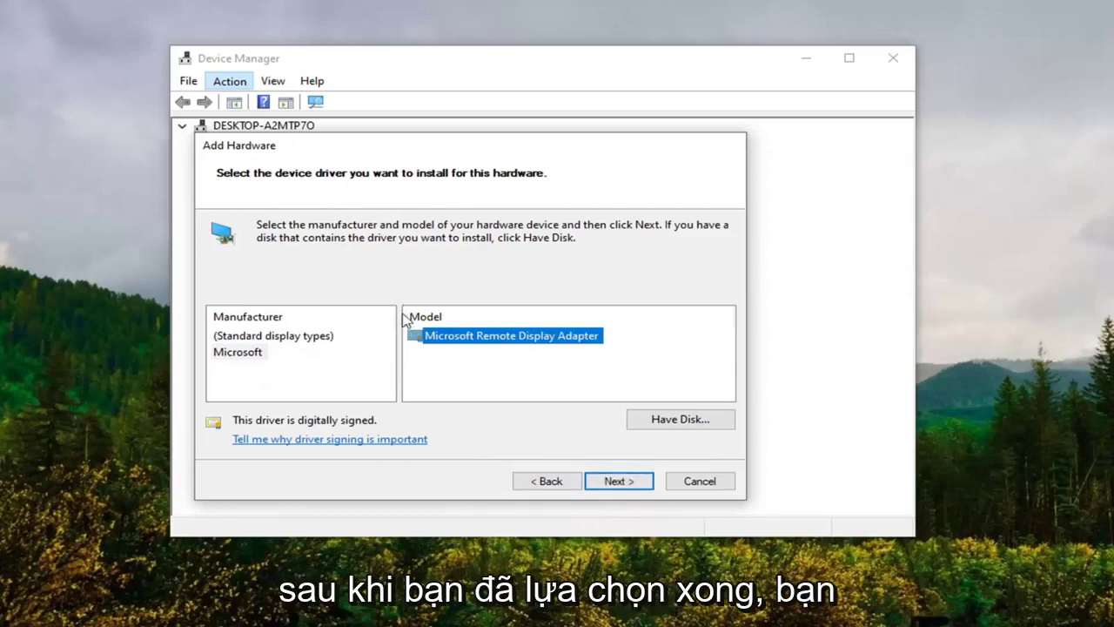
click(609, 482)
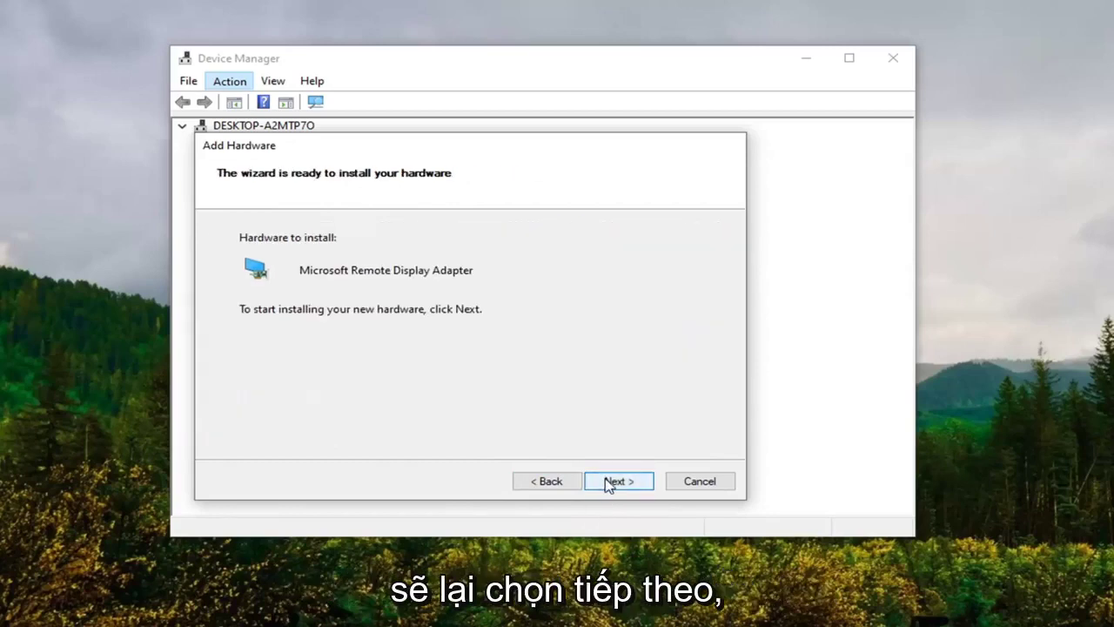
click(620, 481)
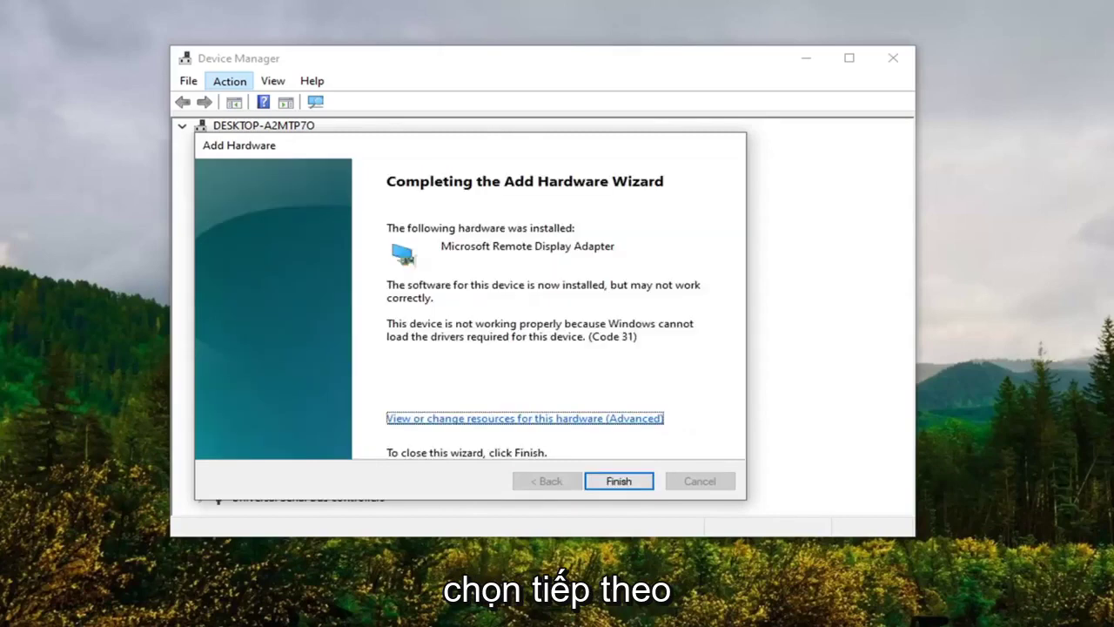
Step: Finish the wizard and select the new Microsoft Remote Display Adapter under Display adapters
click(619, 485)
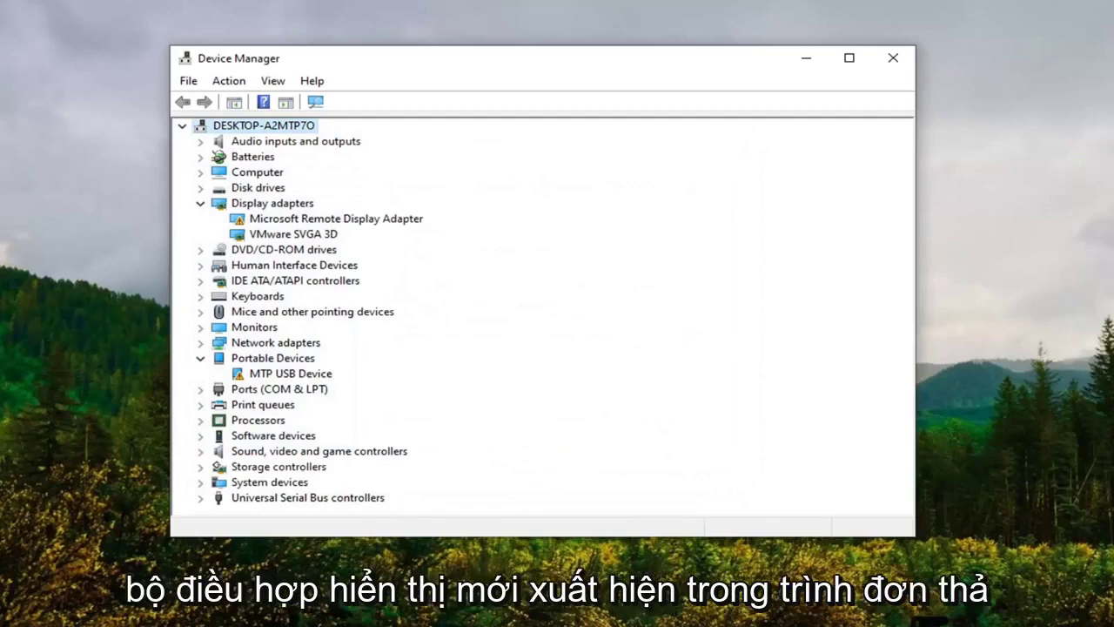
click(269, 218)
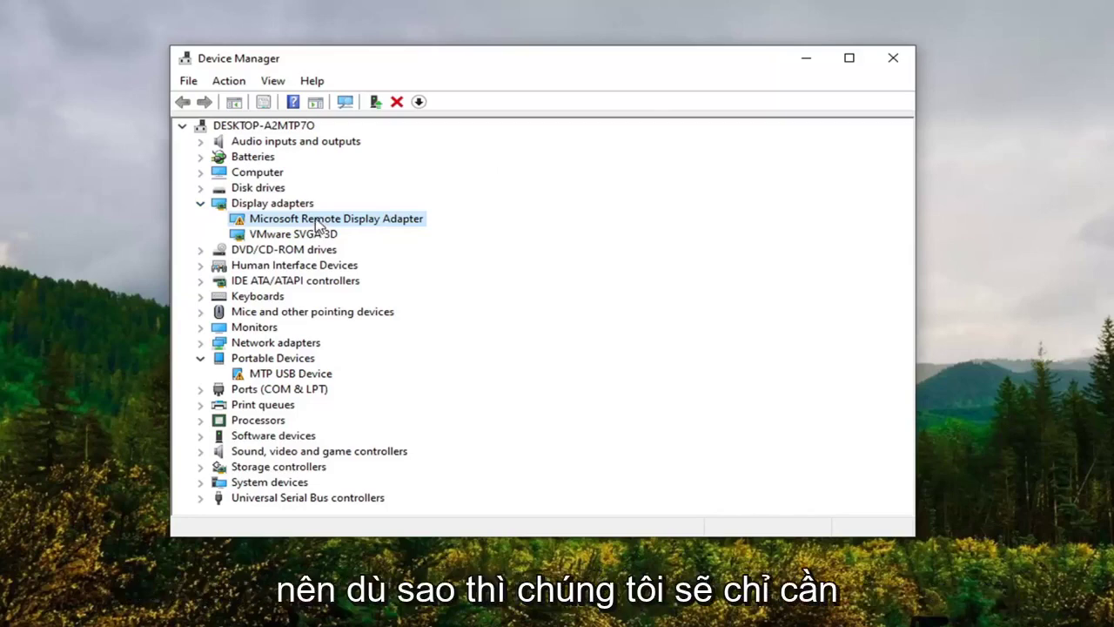
Step: Update the adapter's driver by manually picking Microsoft Remote Display Adapter from the list
right_click(317, 222)
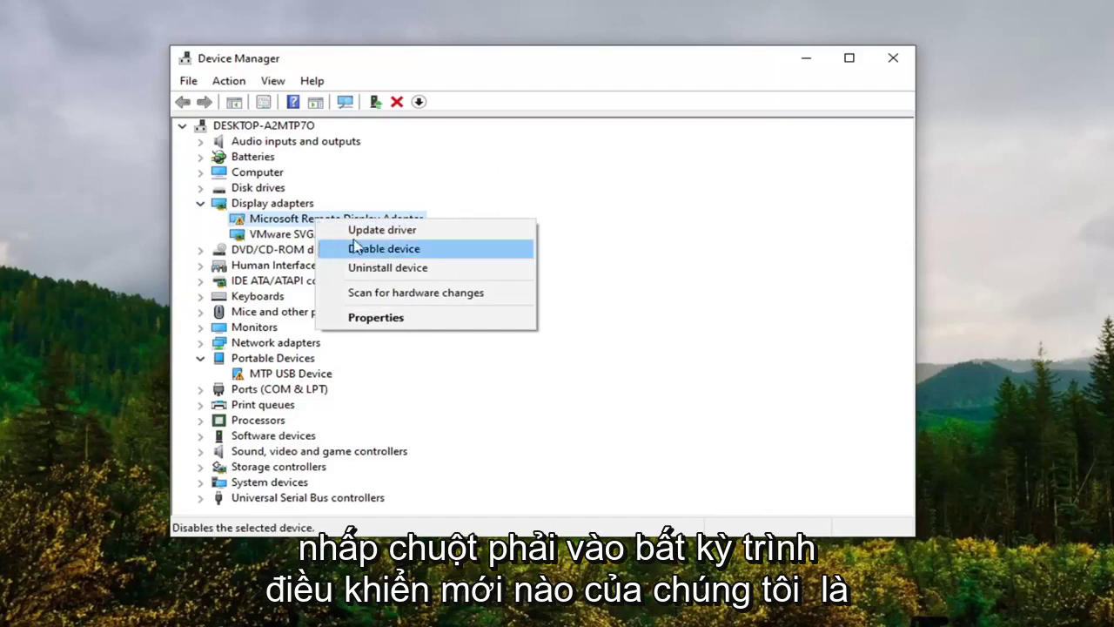
click(370, 230)
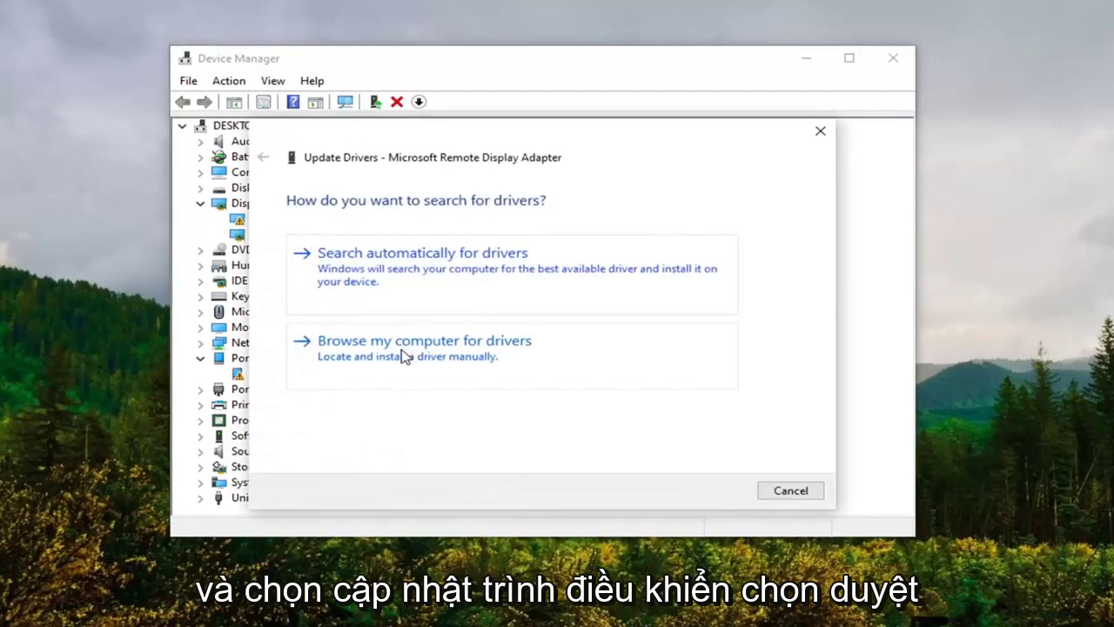
click(420, 359)
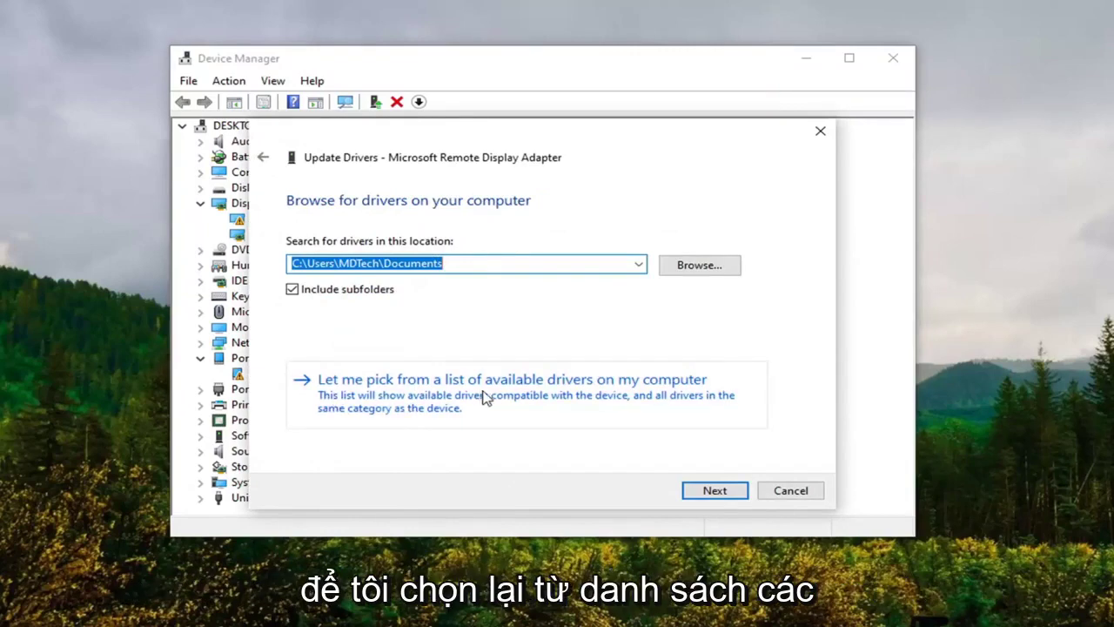
click(591, 398)
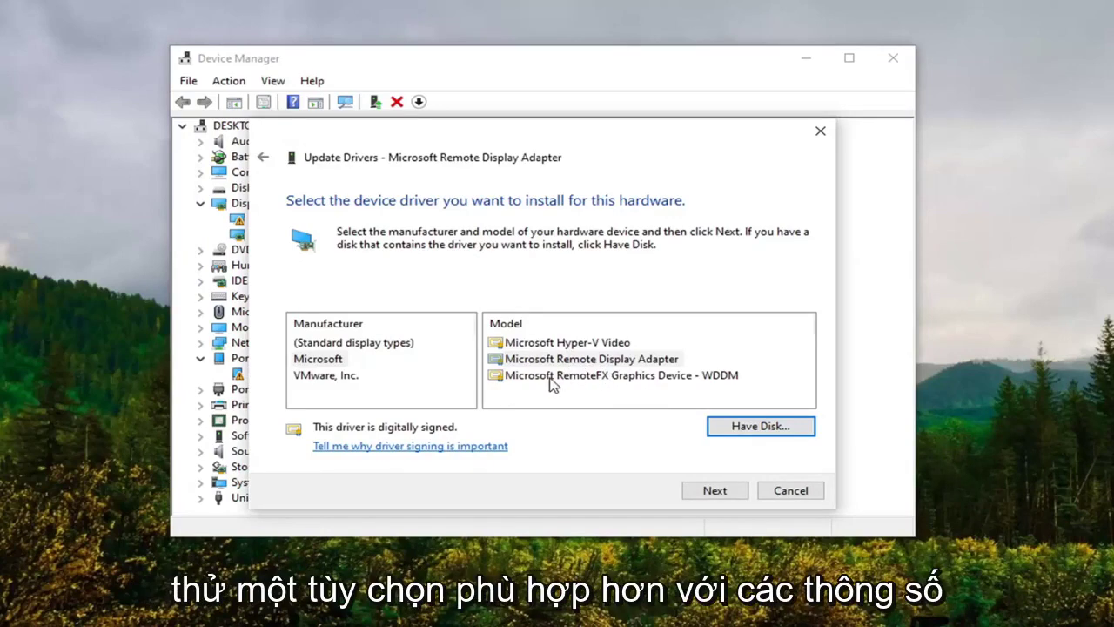
click(557, 358)
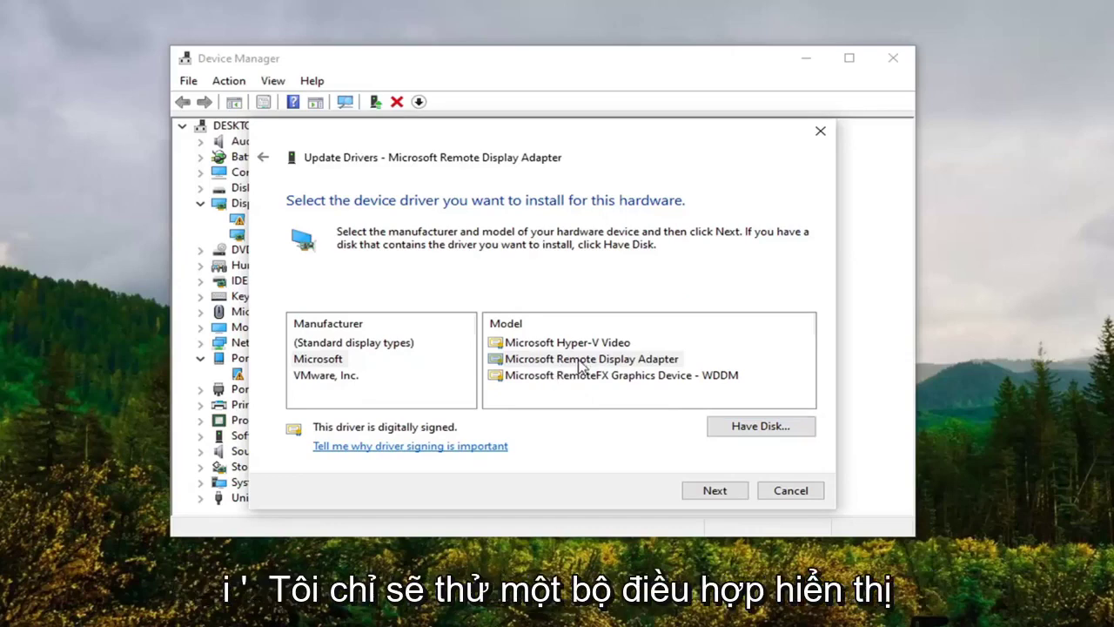
click(716, 490)
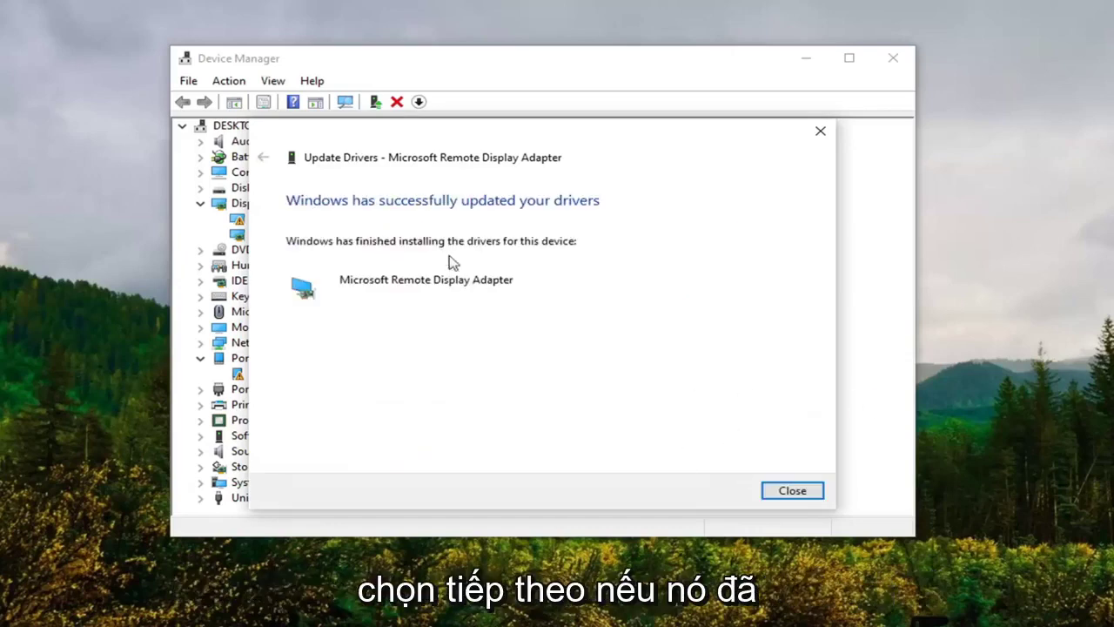
Step: Close the driver update dialog, collapse the expanded device categories, and exit Device Manager
click(794, 490)
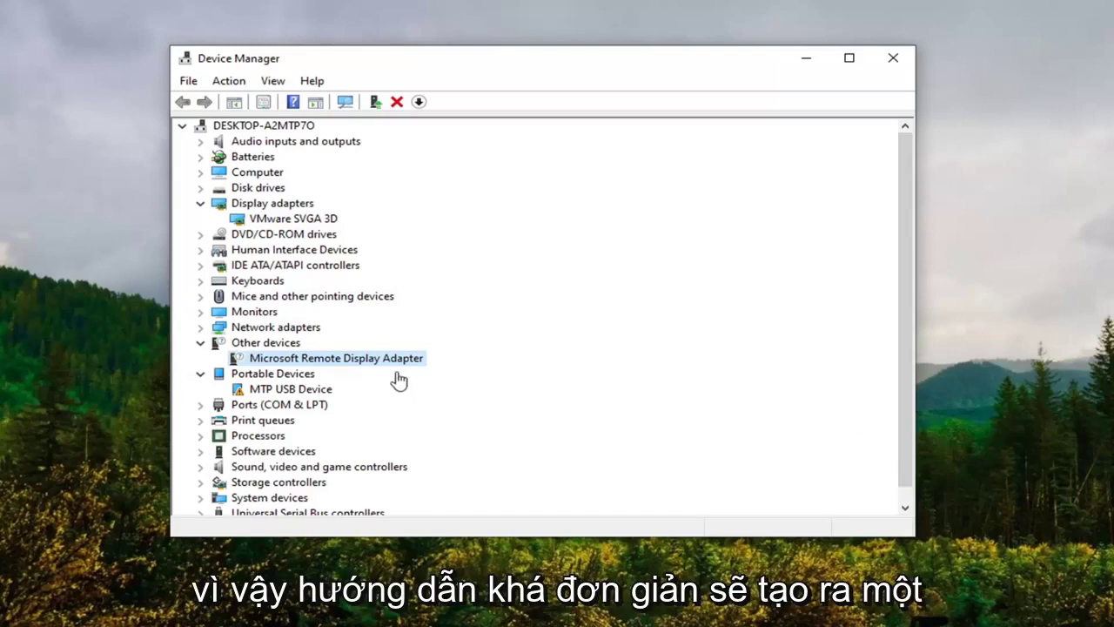
click(201, 373)
click(201, 342)
click(200, 203)
click(237, 126)
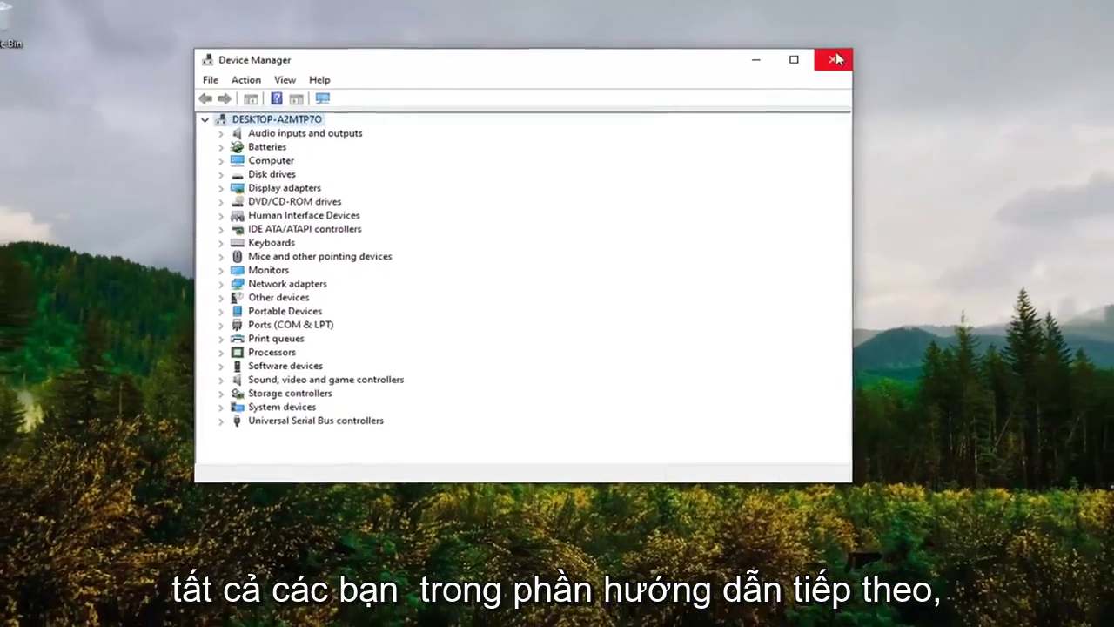
click(893, 57)
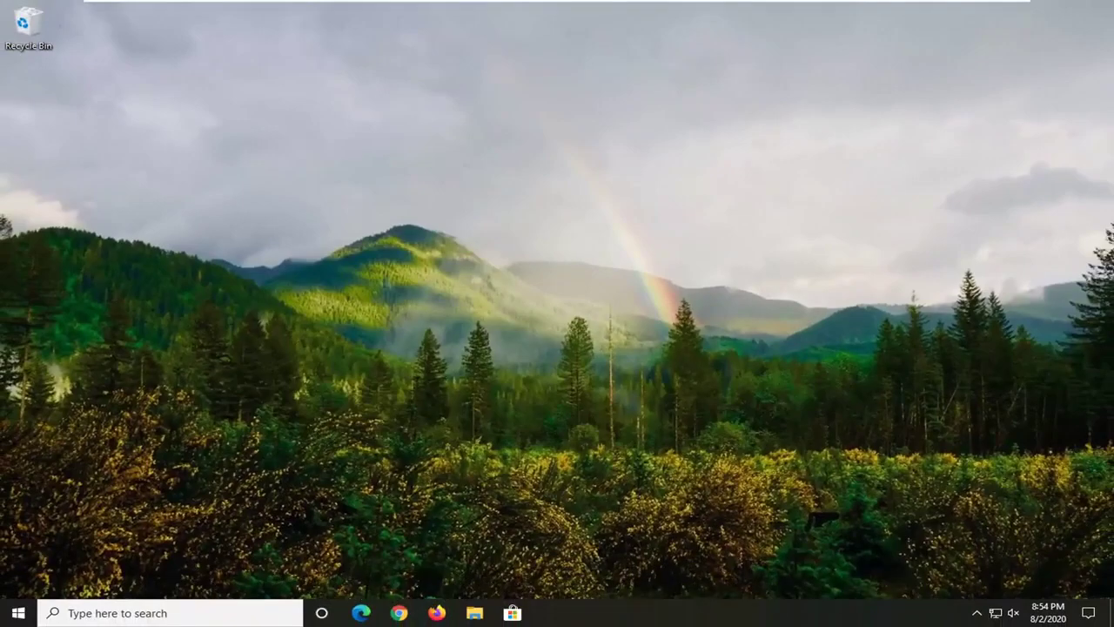